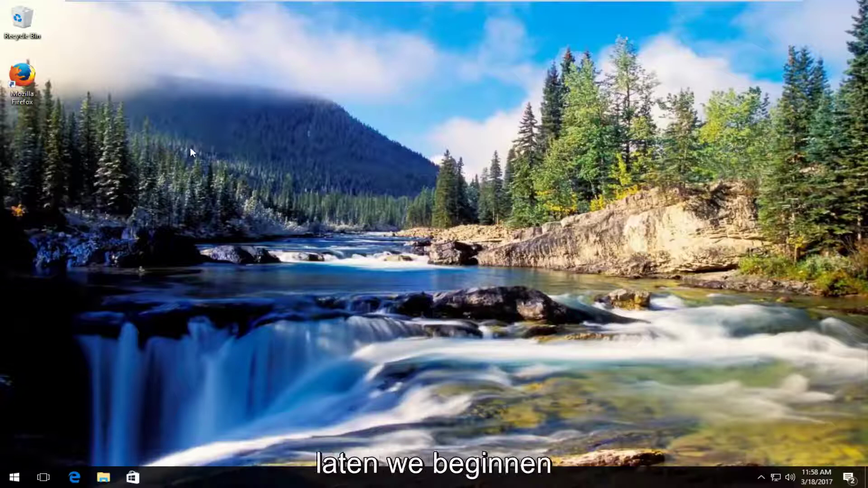
Reach the About your PC page via Start search and go to basic system information.
click(12, 478)
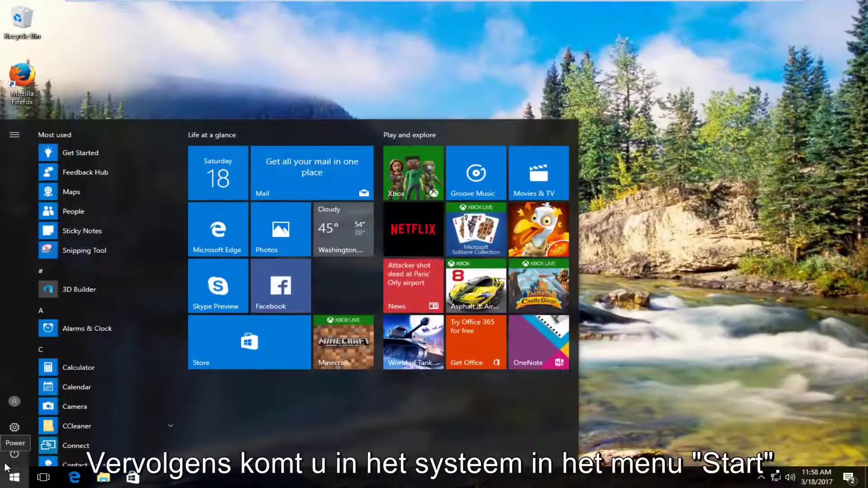
text(system)
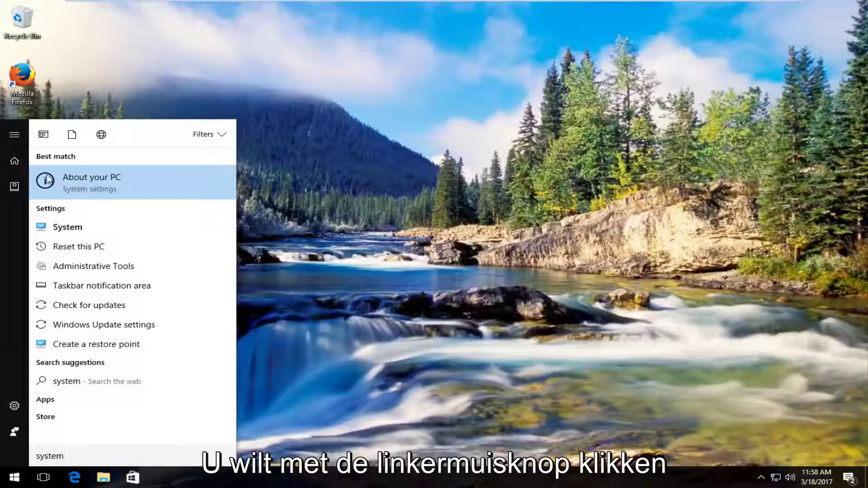
click(102, 183)
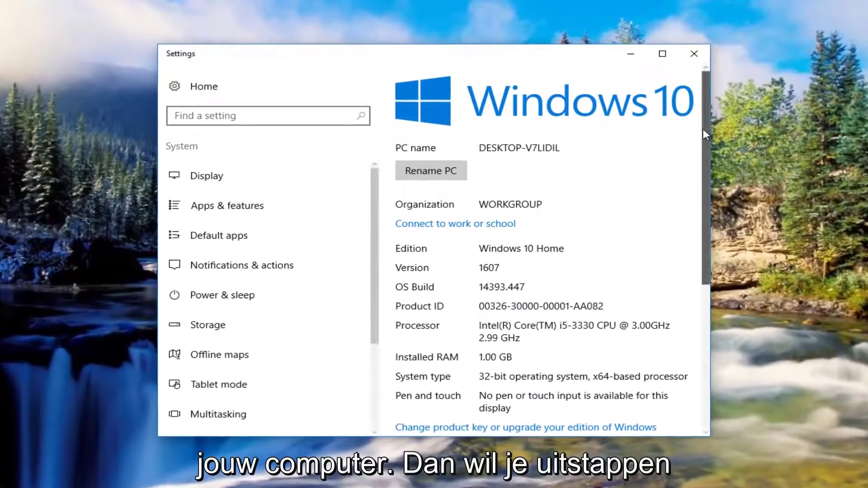
drag(703, 129, 691, 286)
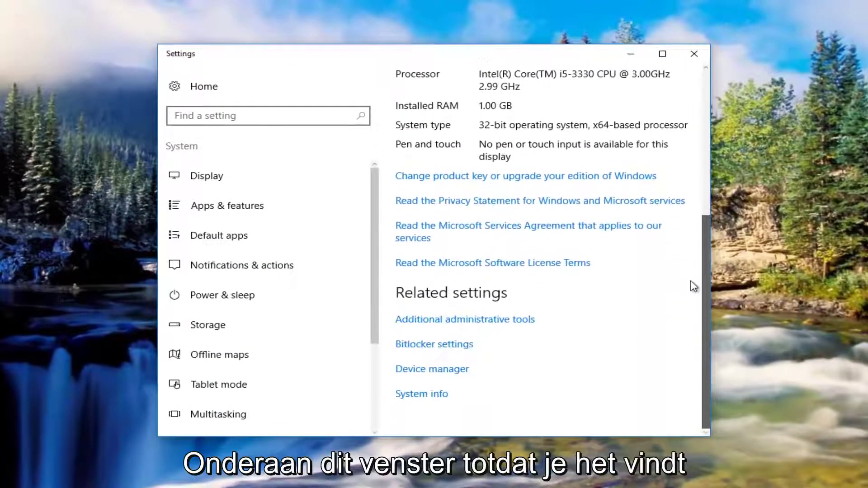
click(406, 399)
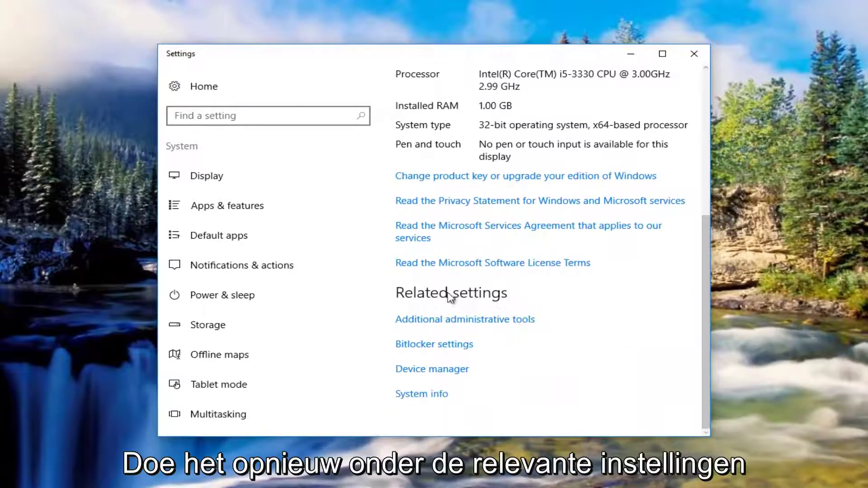
mouse_move(705, 272)
mouse_down()
mouse_move(687, 95)
mouse_move(719, 282)
mouse_up()
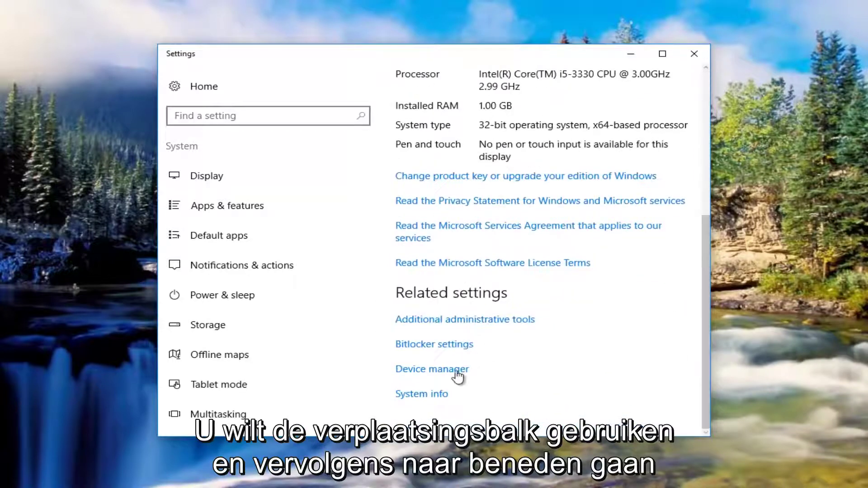
From the System window, bring up System Properties via Advanced system settings.
click(433, 396)
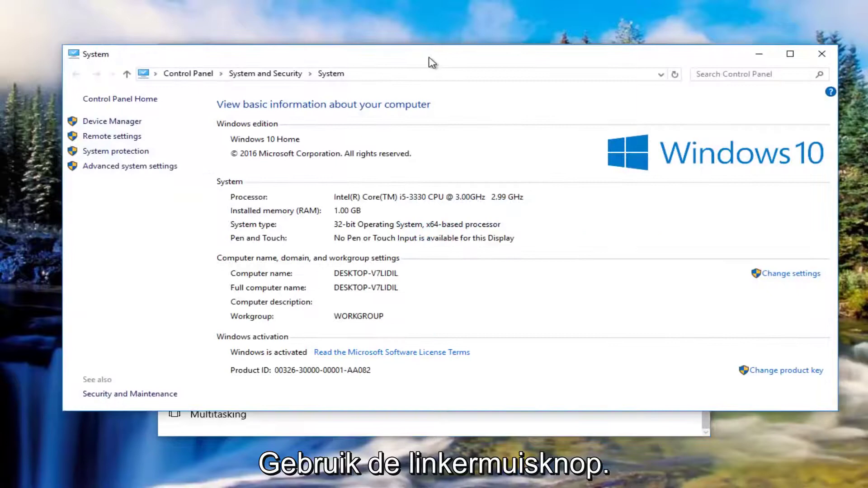
mouse_move(430, 61)
mouse_down()
mouse_move(427, 91)
mouse_move(453, 59)
mouse_up()
click(629, 57)
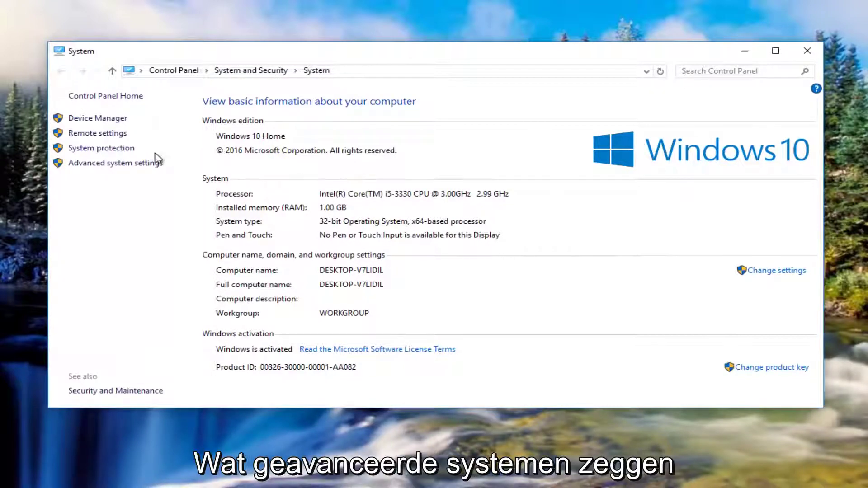
click(108, 166)
drag(146, 124, 327, 90)
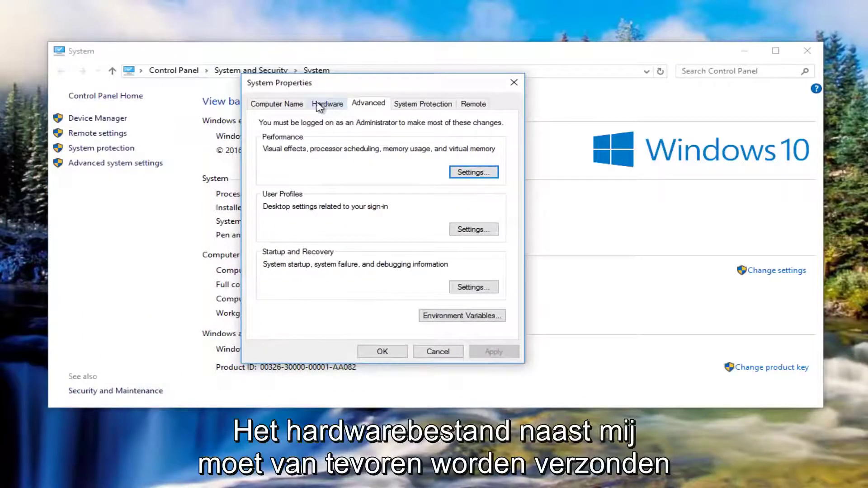
On the Hardware tab, confirm Device Installation Settings has automatic downloads set to No.
click(338, 110)
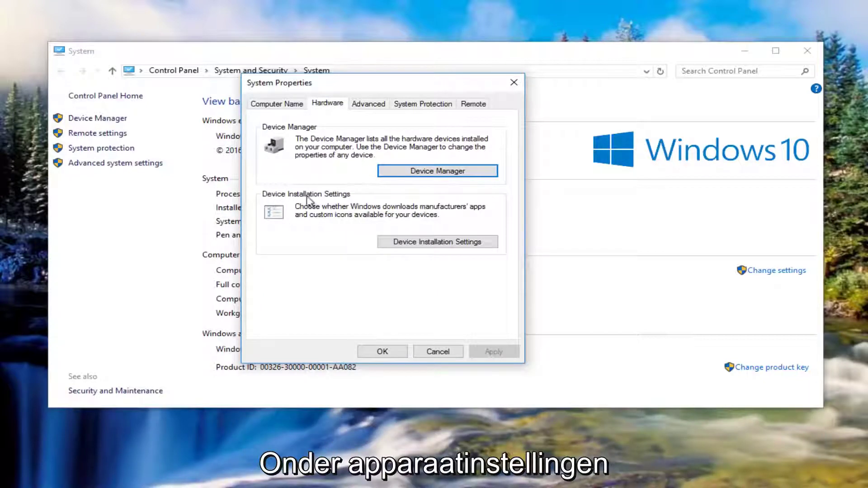
click(423, 248)
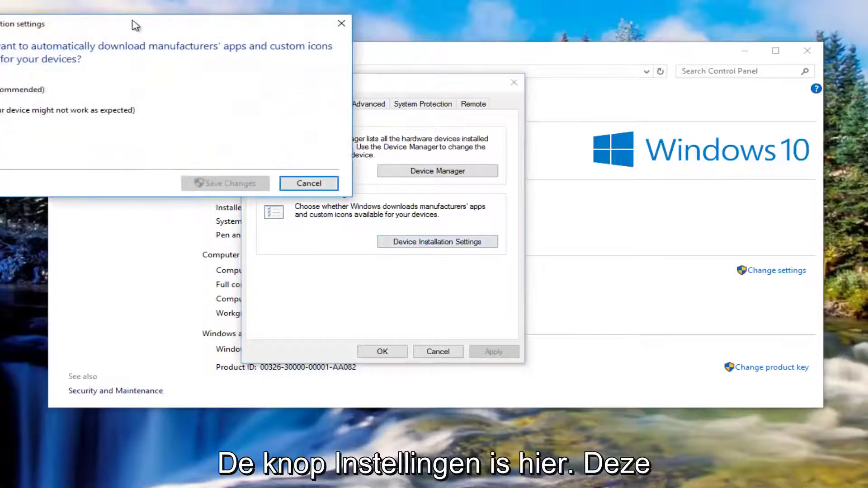
drag(133, 22, 368, 98)
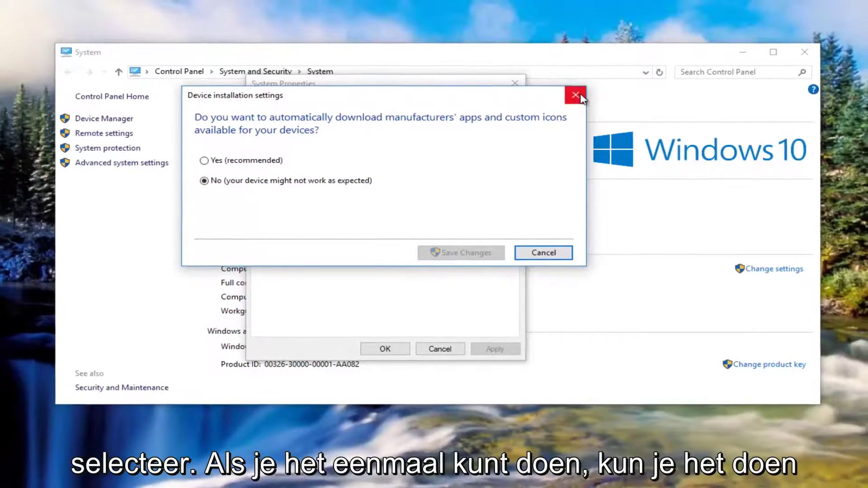
Close the installation settings, System Properties and the System window.
click(575, 94)
click(518, 86)
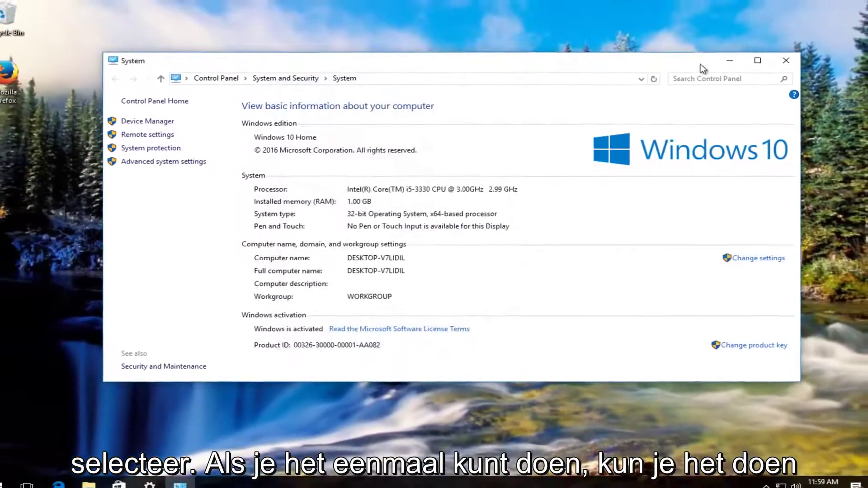
click(780, 60)
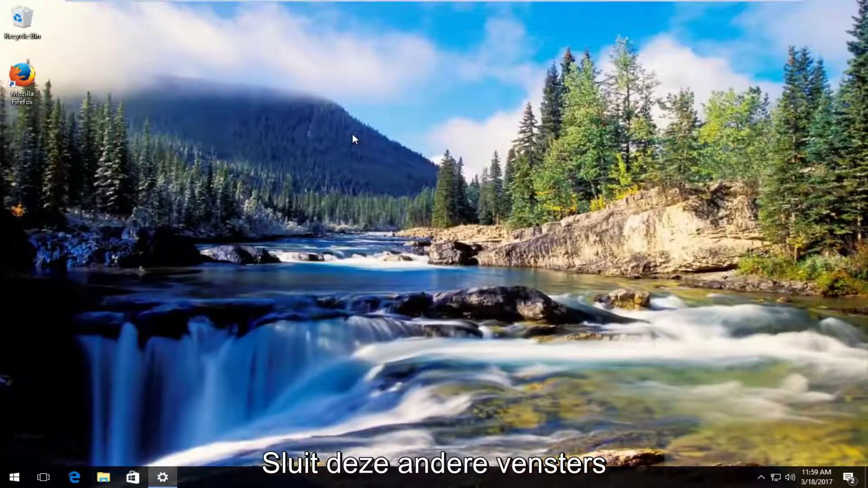
Close the Settings app and launch Device Manager from Start search.
right_click(162, 477)
click(156, 452)
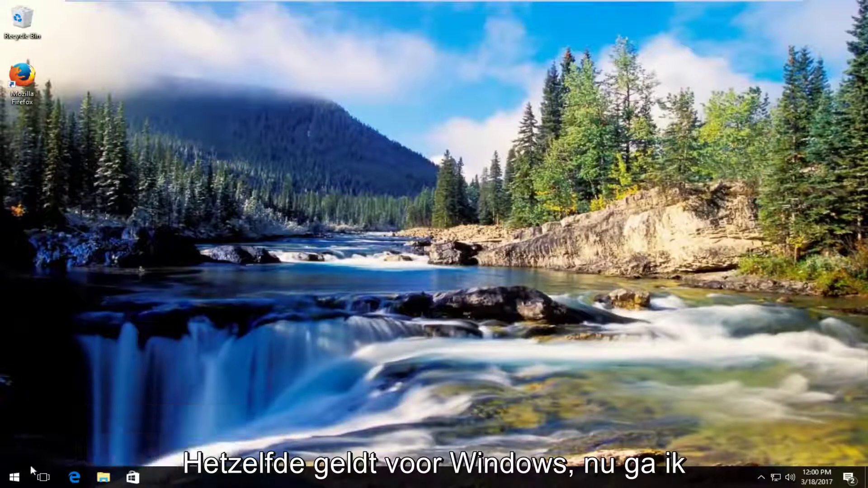
click(14, 477)
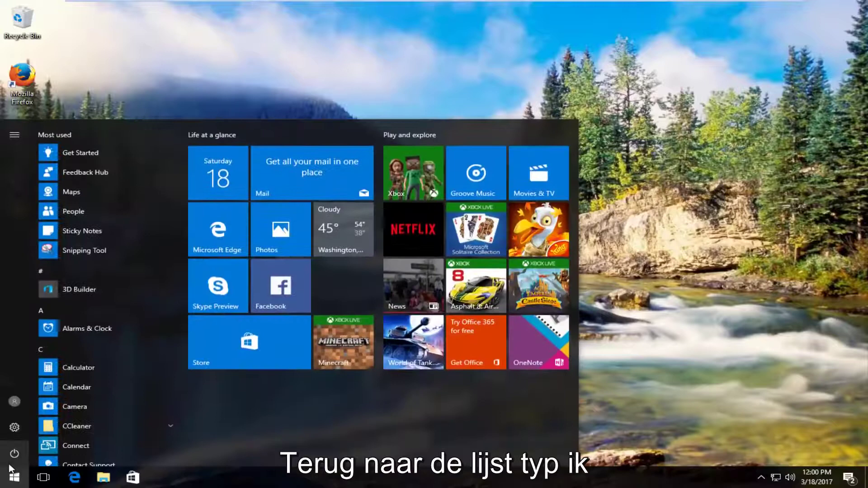
text(device mana)
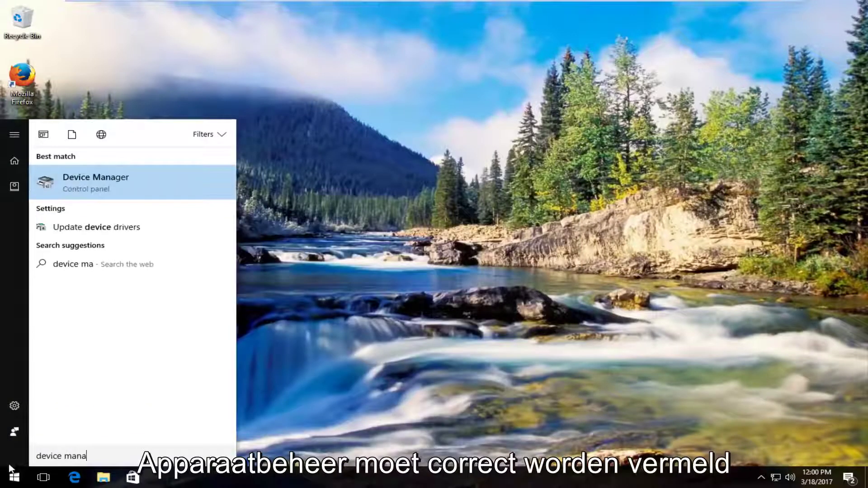
text(ger)
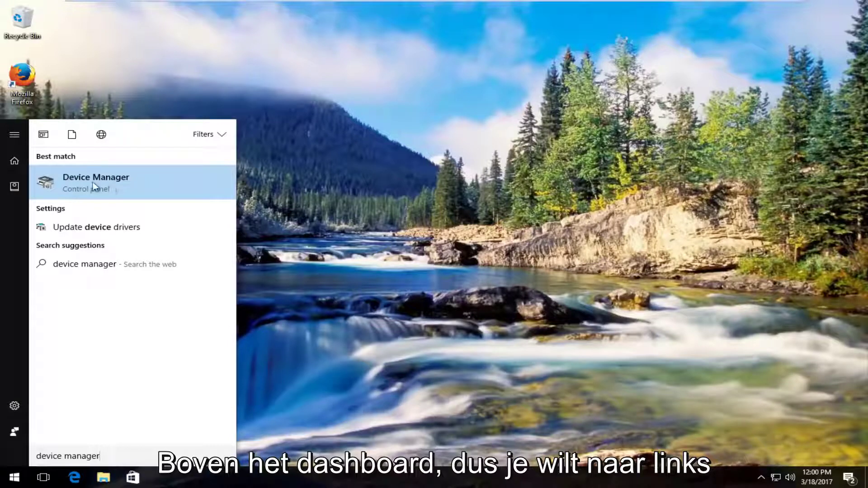
click(70, 180)
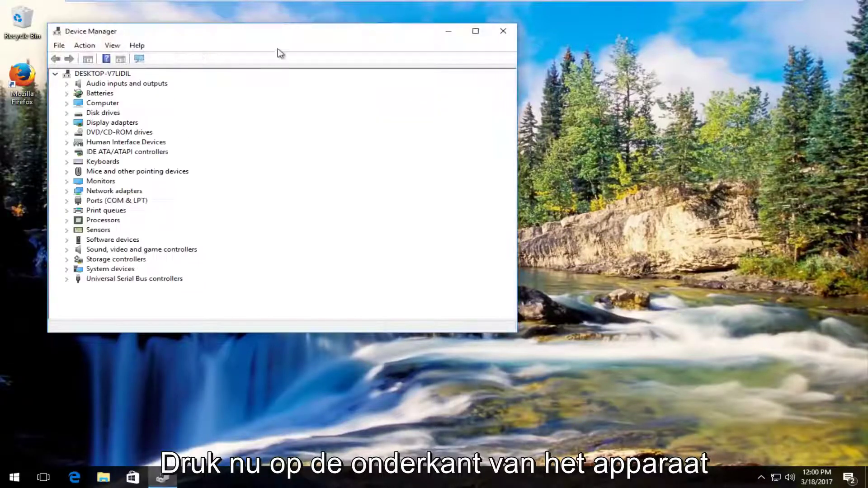
Expand Sound, video and game controllers and select High Definition Audio Device.
drag(368, 44, 443, 54)
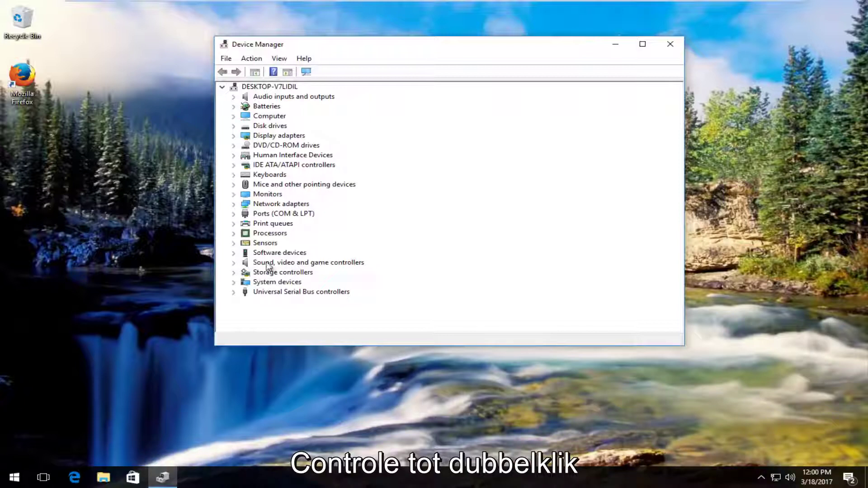
click(234, 263)
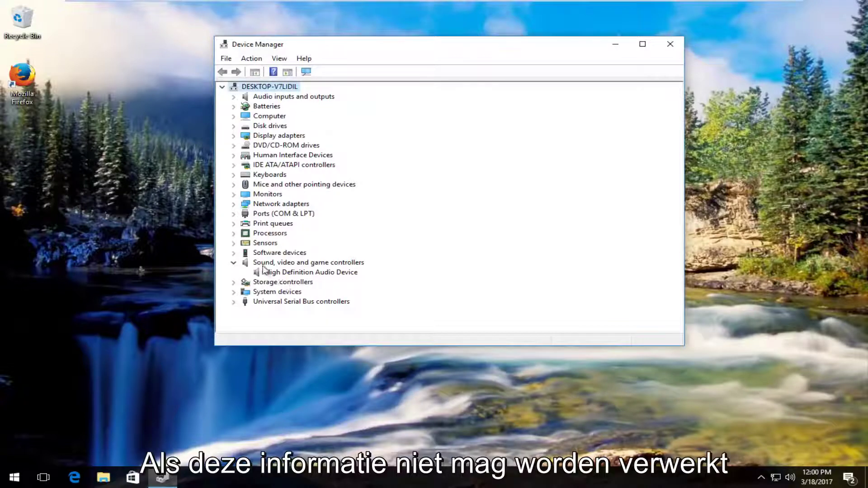
click(266, 274)
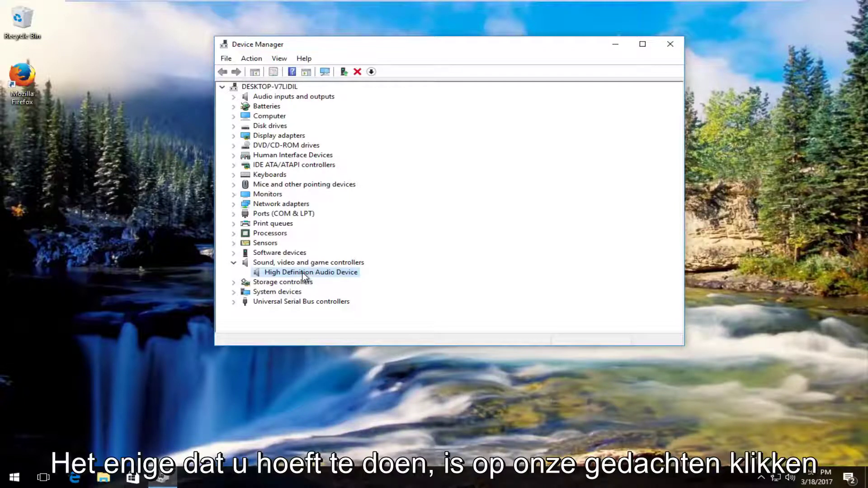
Search automatically for an updated High Definition Audio driver; it is already up to date.
right_click(305, 277)
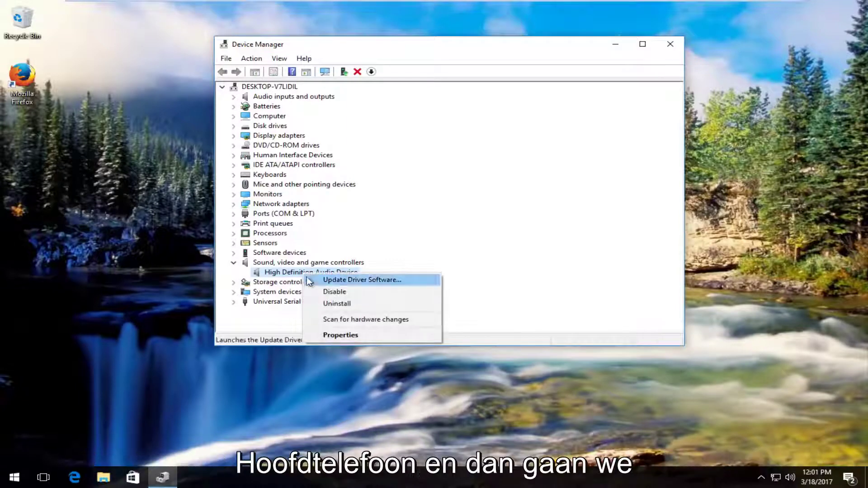
click(360, 281)
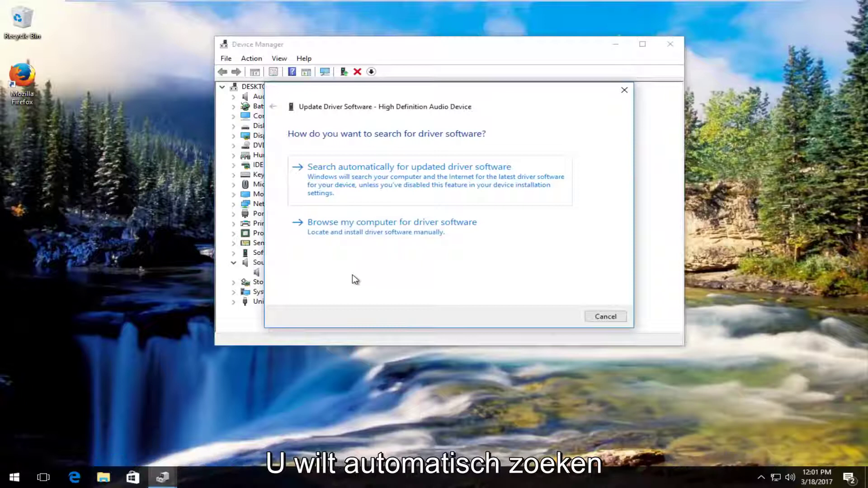
click(418, 184)
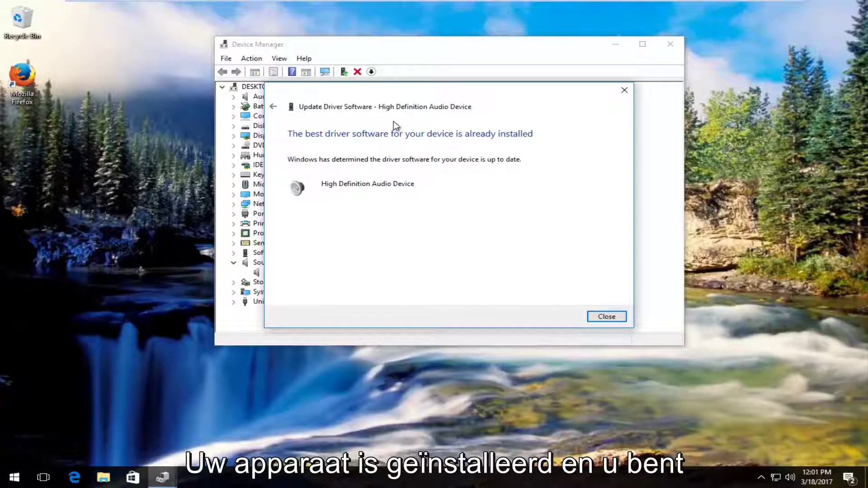
click(607, 317)
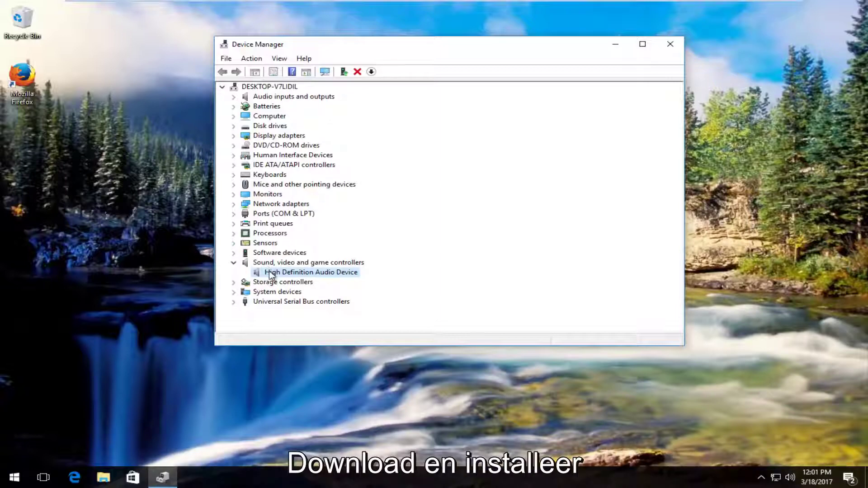
right_click(270, 274)
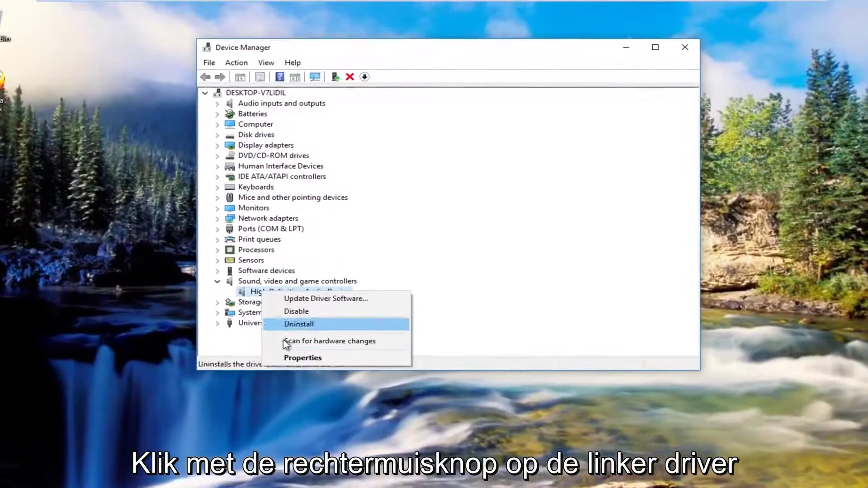
click(331, 320)
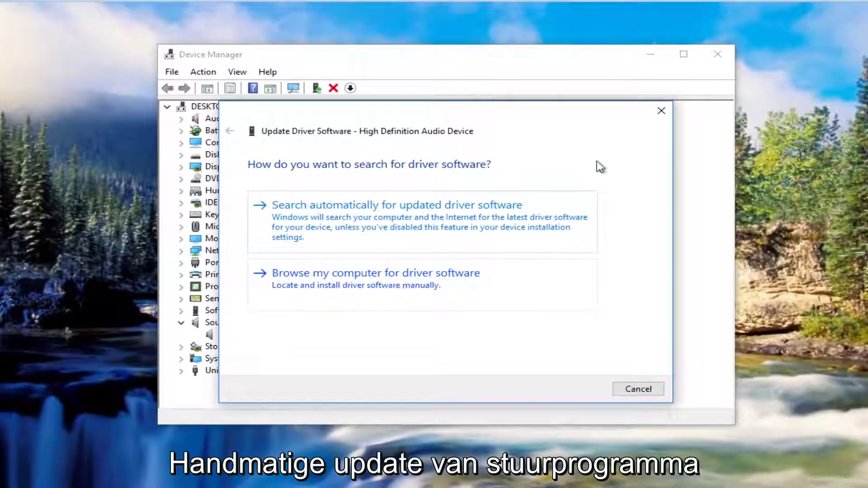
click(662, 111)
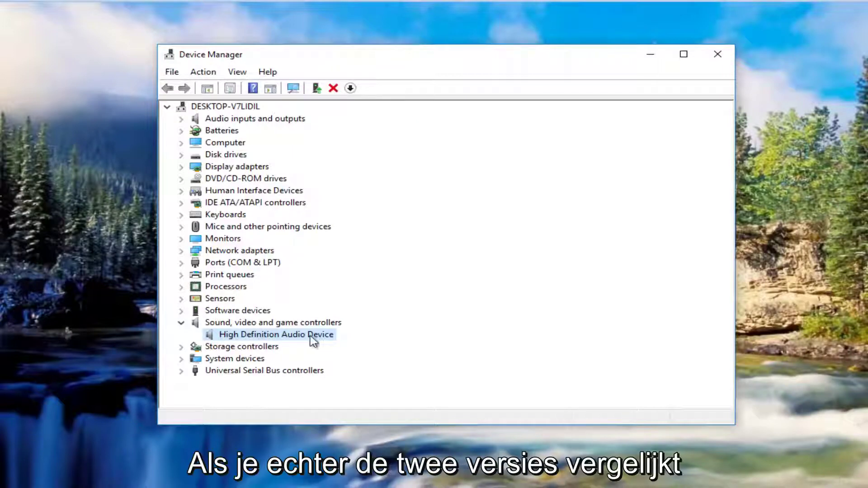
View the audio device's Driver details: Microsoft, 7/15/2016, version 10.0.14393.0.
right_click(287, 341)
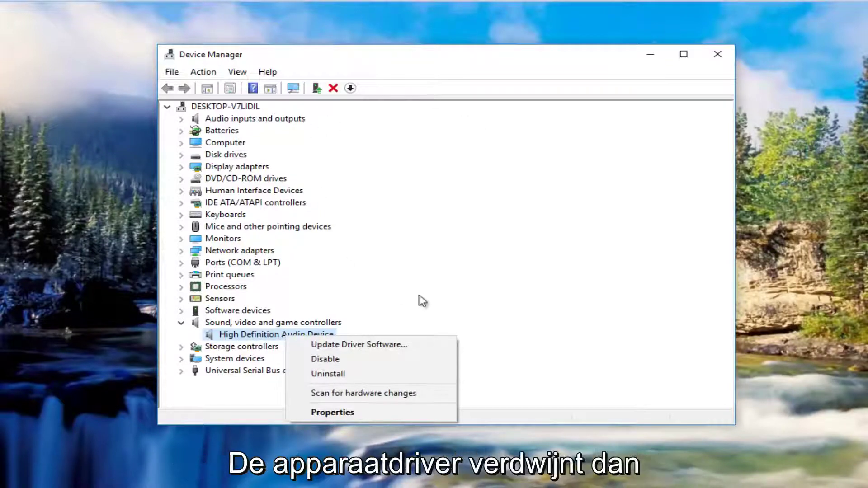
click(332, 414)
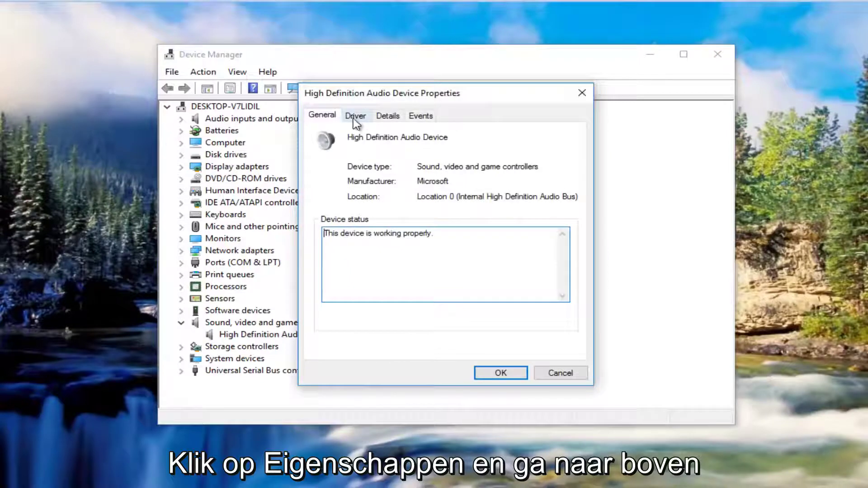
click(355, 116)
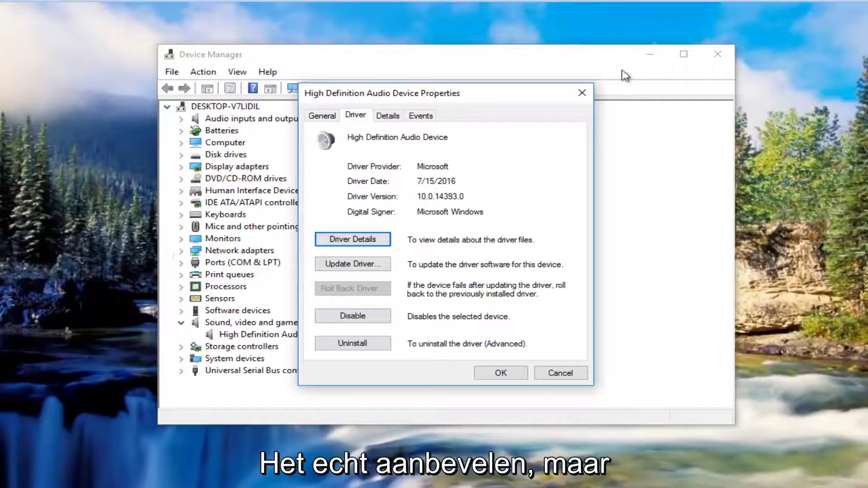
Cancel the Properties dialog and close Device Manager, leaving the desktop clear.
click(581, 94)
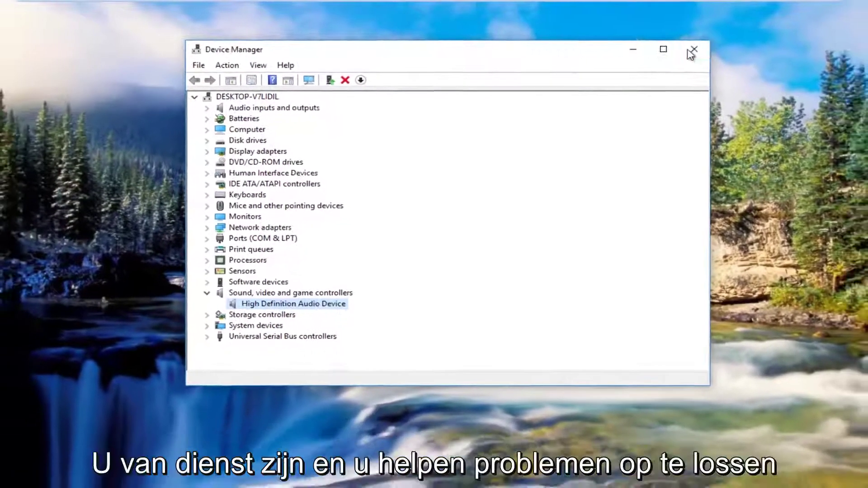
click(706, 57)
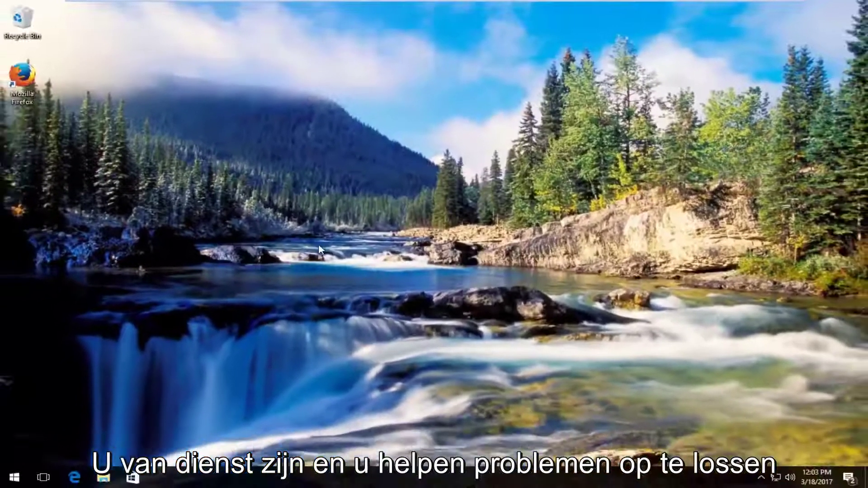